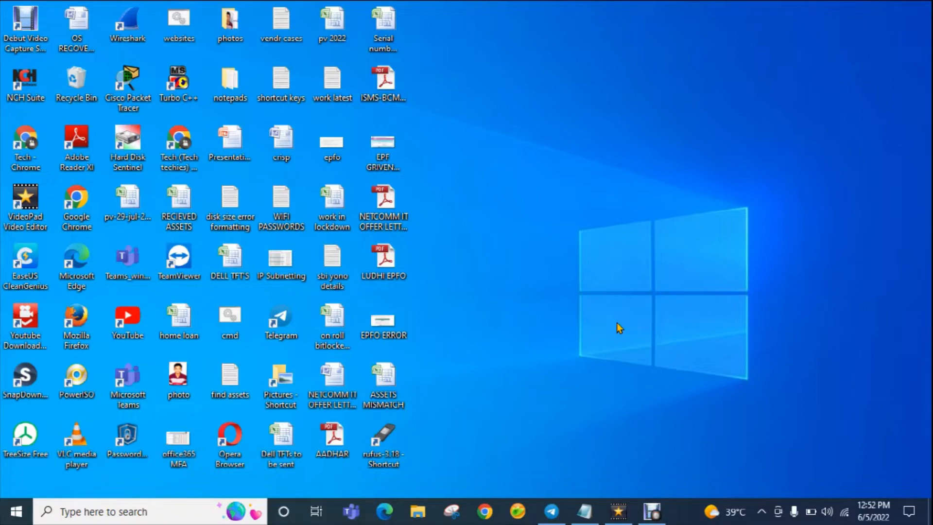
# Refresh the desktop, open a File Explorer window showing This PC, and maximize it.
pyautogui.rightClick(550, 117)
pyautogui.click(574, 158)
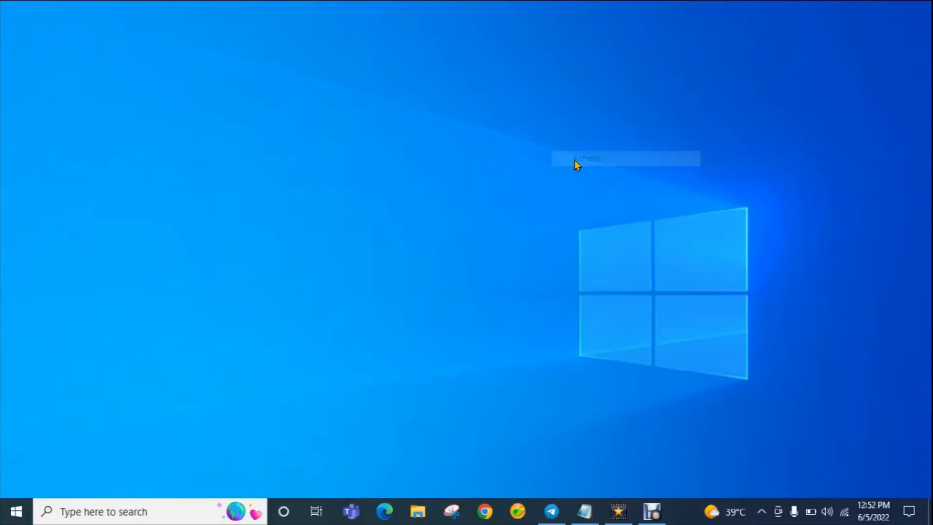
pyautogui.click(418, 512)
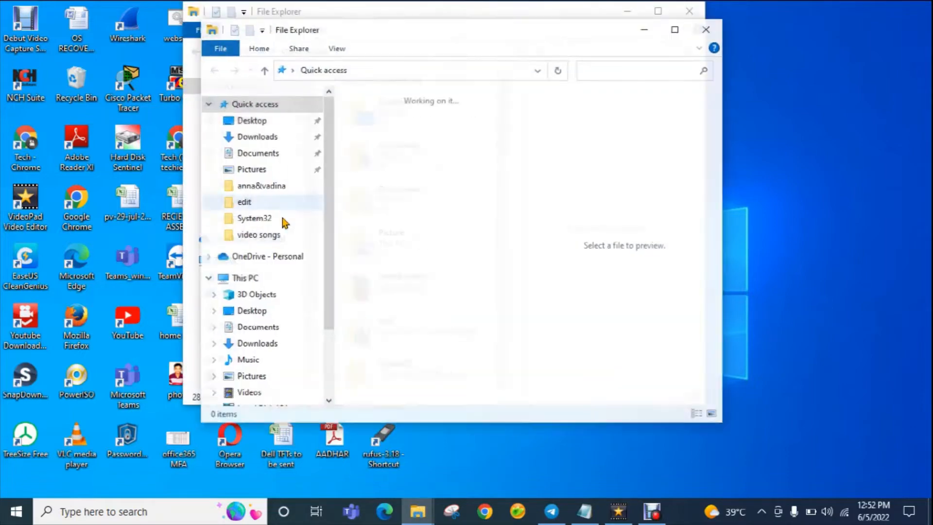
pyautogui.click(708, 29)
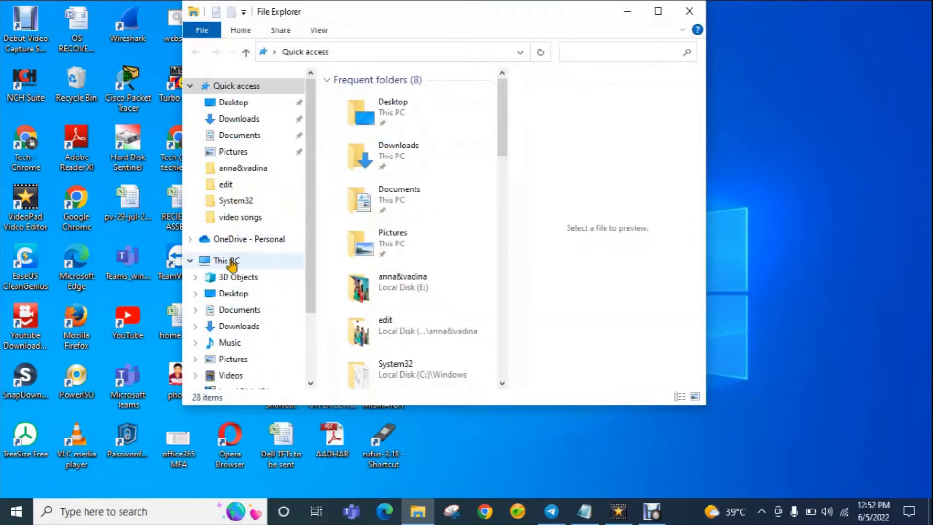
pyautogui.click(214, 261)
pyautogui.click(657, 11)
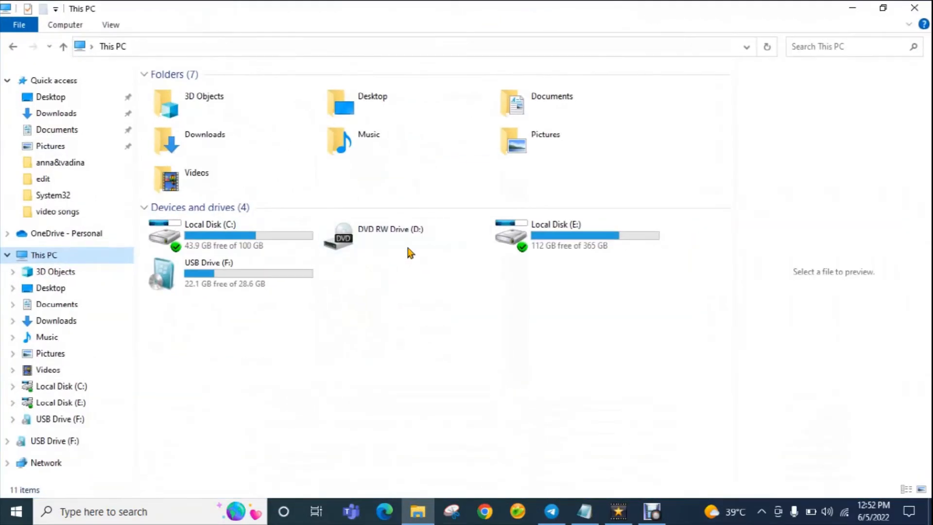
# Open the "personal os" folder inside "win 10 os" on Local Disk (E:).
pyautogui.click(608, 235)
pyautogui.doubleClick(607, 236)
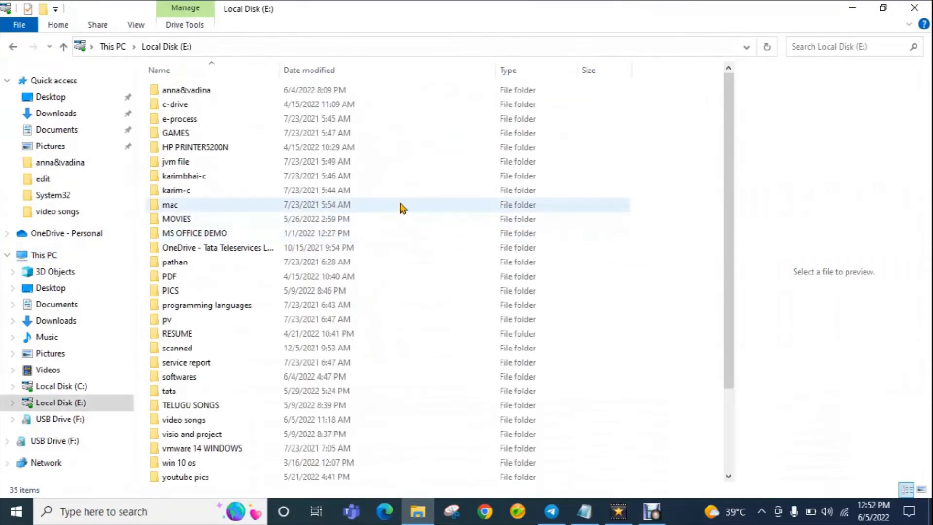
pyautogui.click(252, 352)
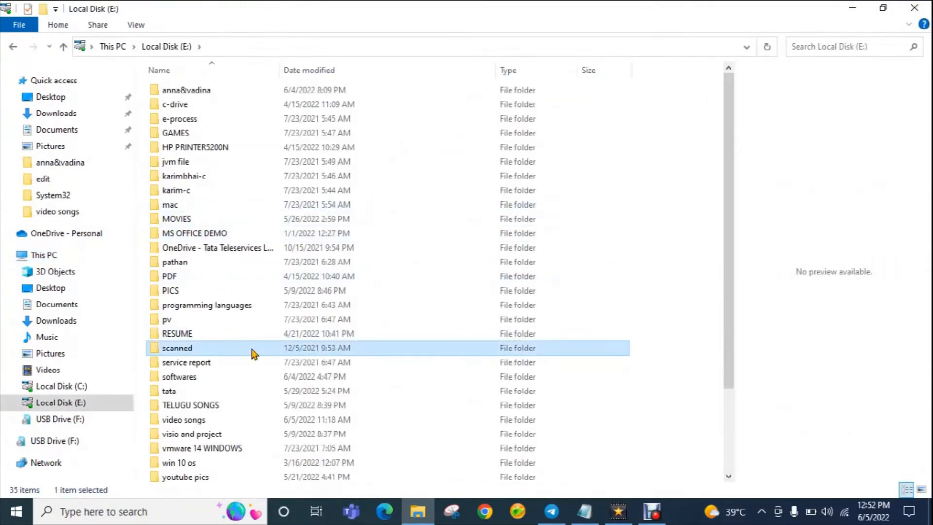
pyautogui.doubleClick(189, 464)
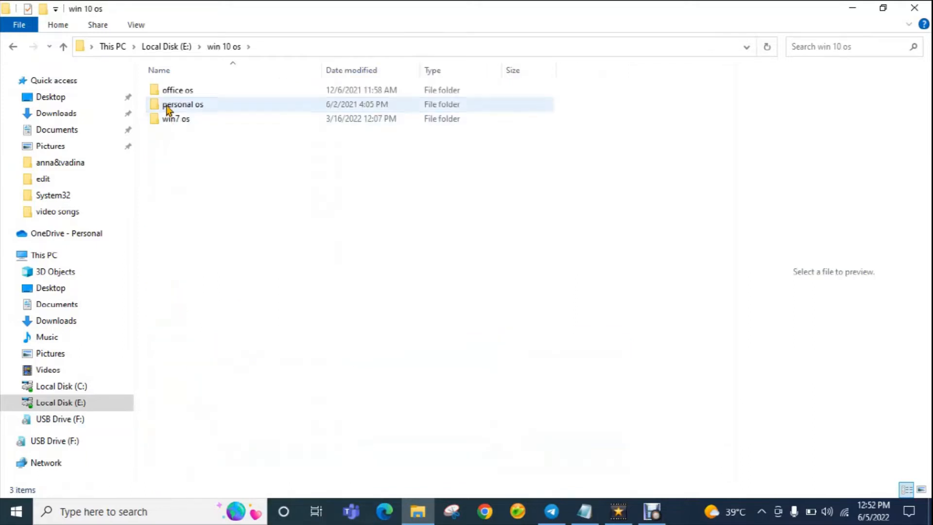
pyautogui.doubleClick(168, 104)
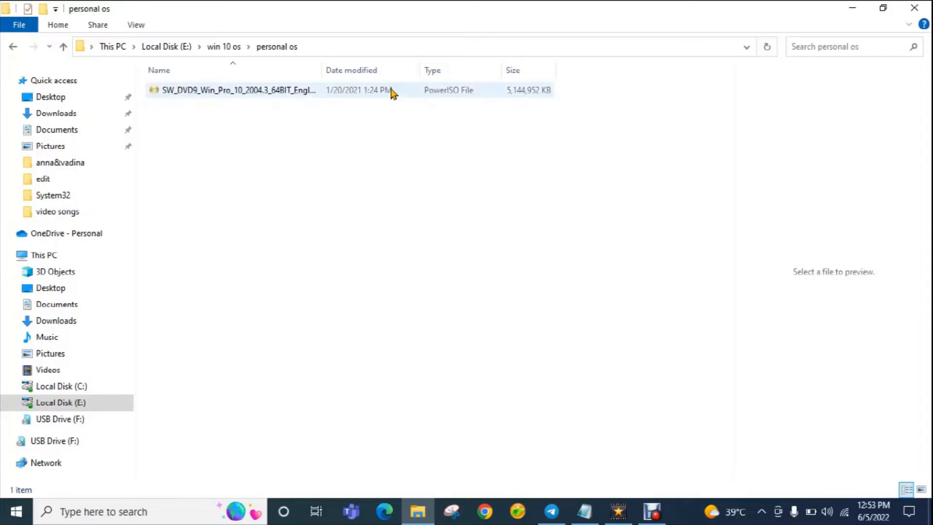
# Check the file size in the properties of the Windows 10 Pro ISO file.
pyautogui.rightClick(322, 93)
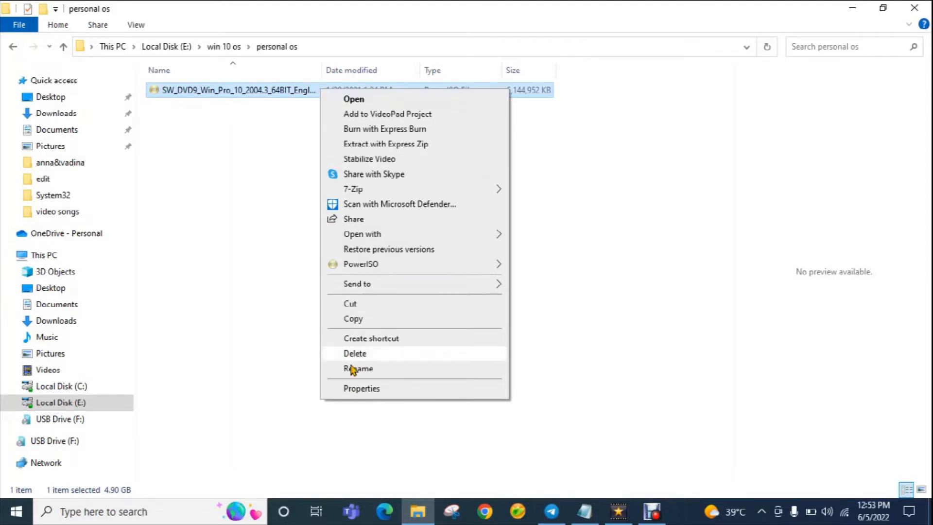
pyautogui.click(360, 387)
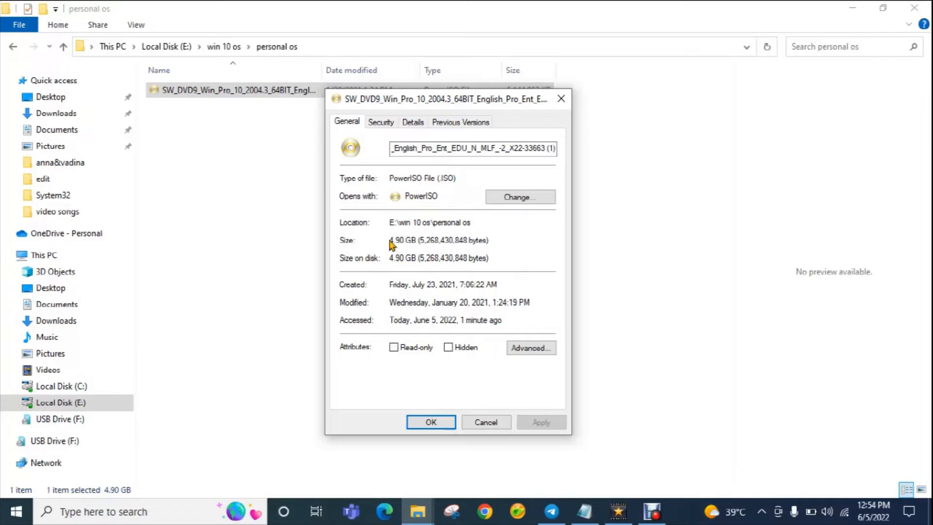
pyautogui.click(428, 422)
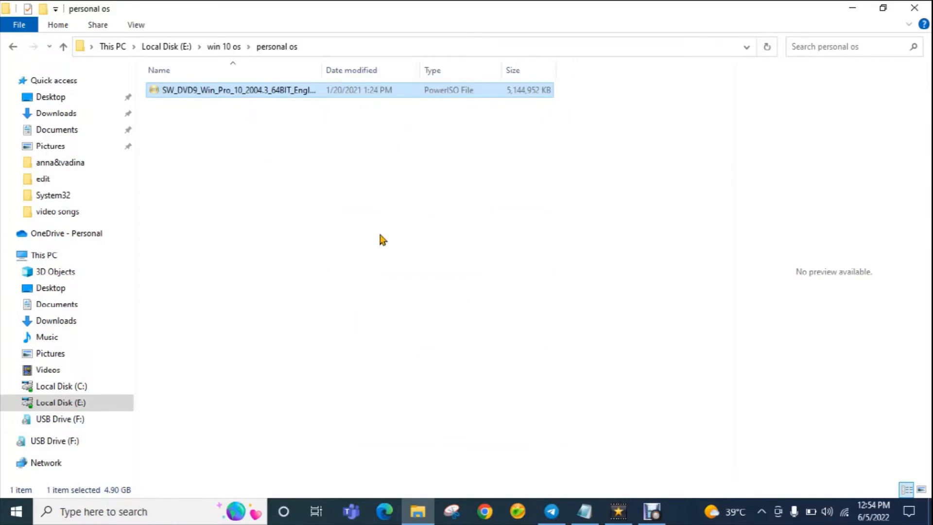
# Minimize File Explorer, refresh the desktop, and launch Rufus 3.18 from its desktop shortcut.
pyautogui.click(855, 9)
pyautogui.rightClick(787, 60)
pyautogui.click(809, 98)
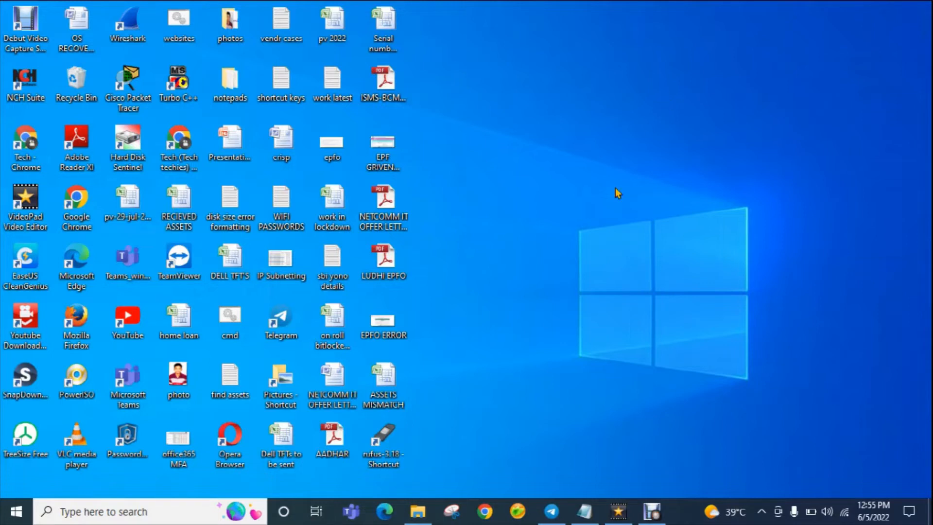
pyautogui.doubleClick(389, 443)
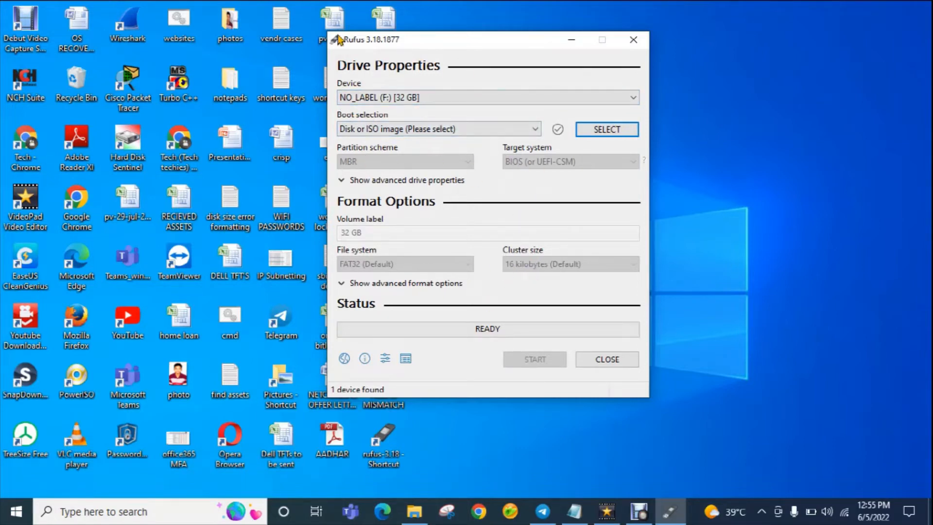
# Switch to Chrome, search Google for "rufus download", and open the official rufus.ie site.
pyautogui.click(479, 511)
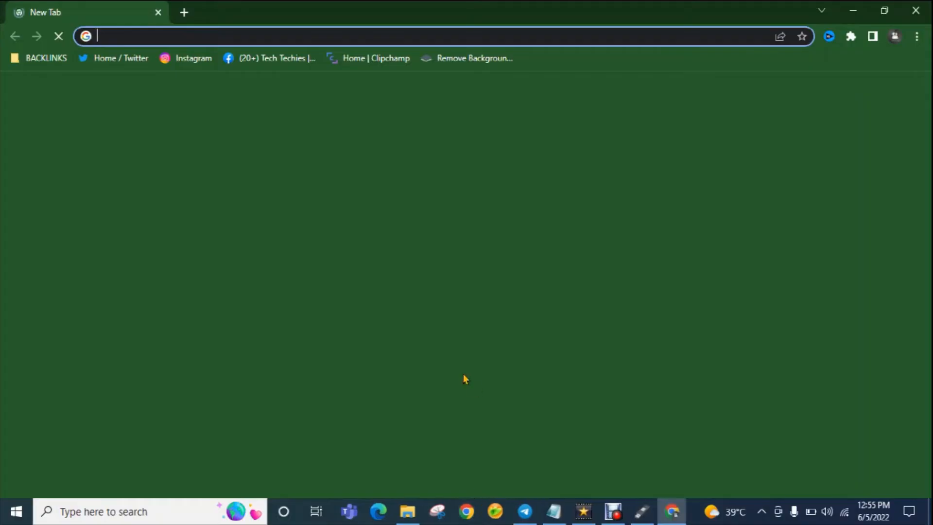
pyautogui.click(146, 35)
pyautogui.write('rufus download')
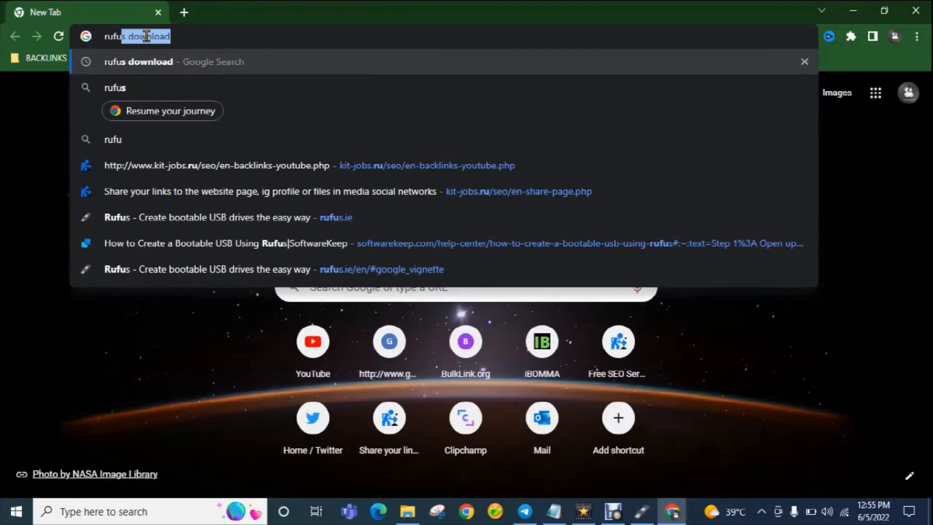
pyautogui.press('Return')
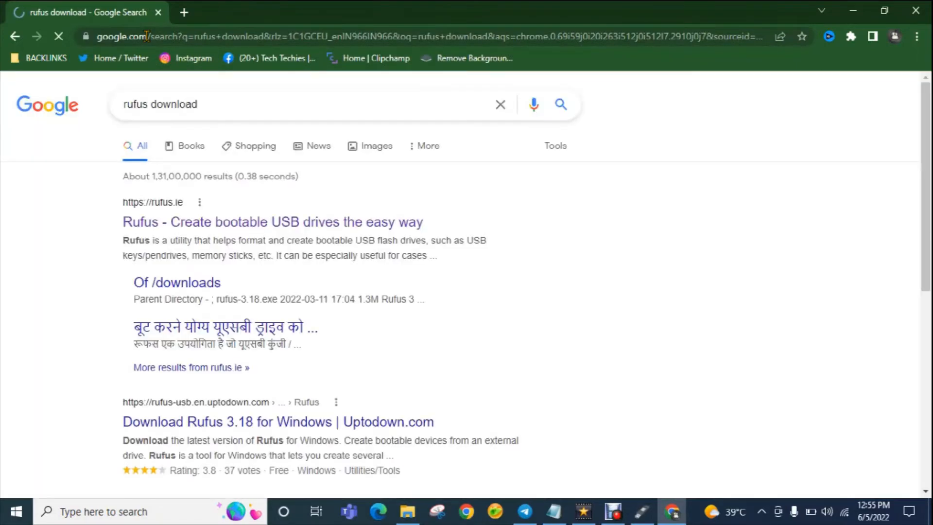
pyautogui.click(176, 224)
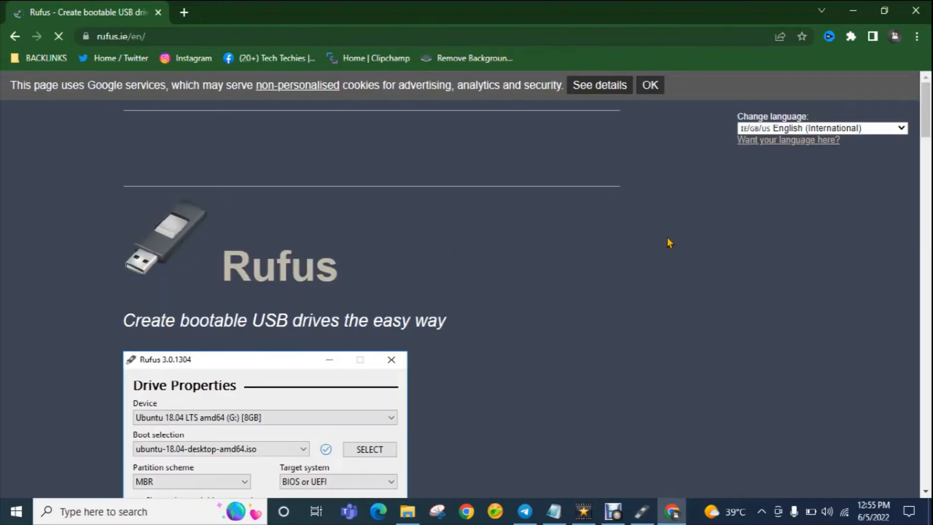
# Start downloading Rufus 3.18 from the site's Download section, pause the download, and minimize the browser.
pyautogui.moveTo(926, 114); pyautogui.dragTo(929, 212)
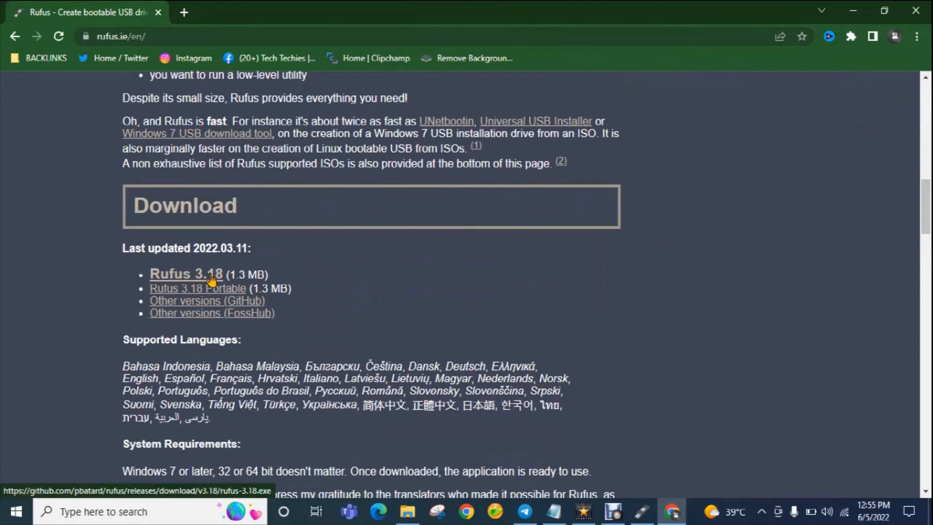
pyautogui.click(167, 279)
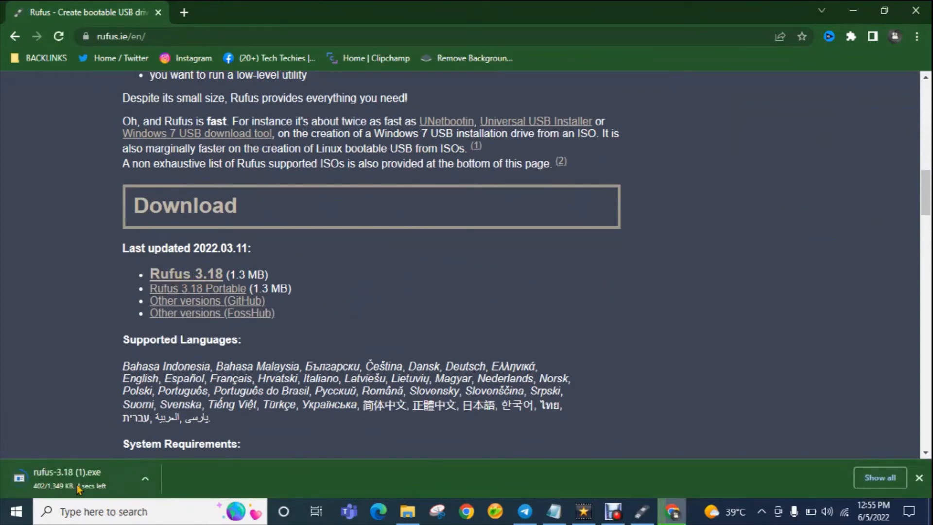
pyautogui.click(145, 478)
pyautogui.click(168, 416)
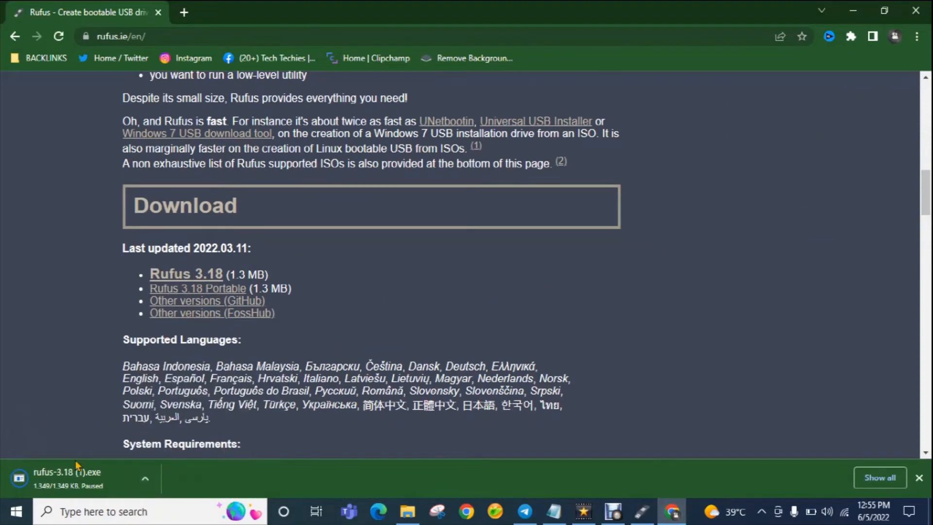
pyautogui.click(858, 14)
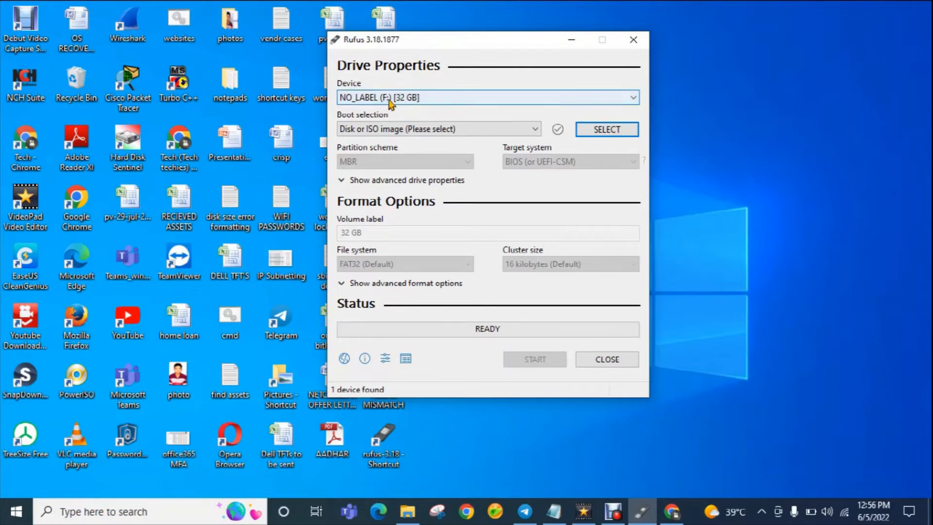
# Switch to File Explorer and quick-format USB Drive (F:) as FAT32 with a 16-kilobyte allocation unit size.
pyautogui.click(403, 518)
pyautogui.click(77, 258)
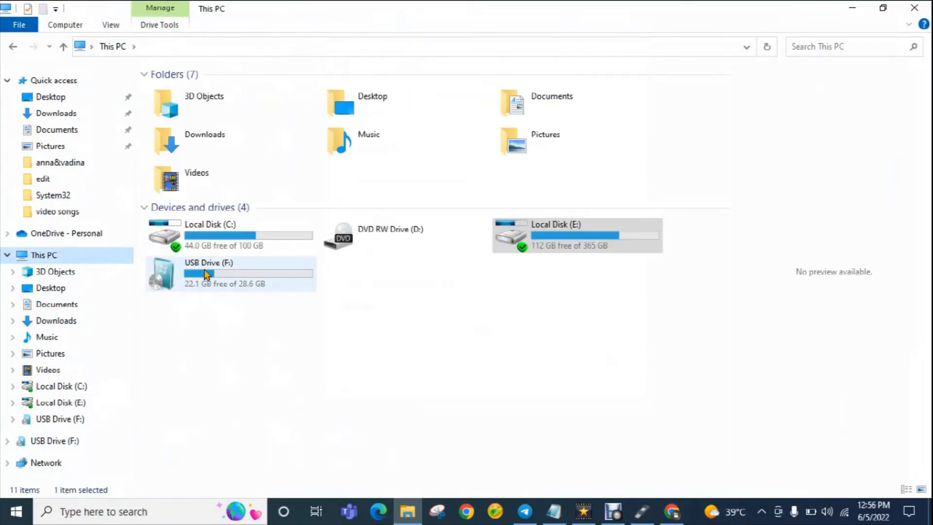
pyautogui.rightClick(205, 273)
pyautogui.click(241, 353)
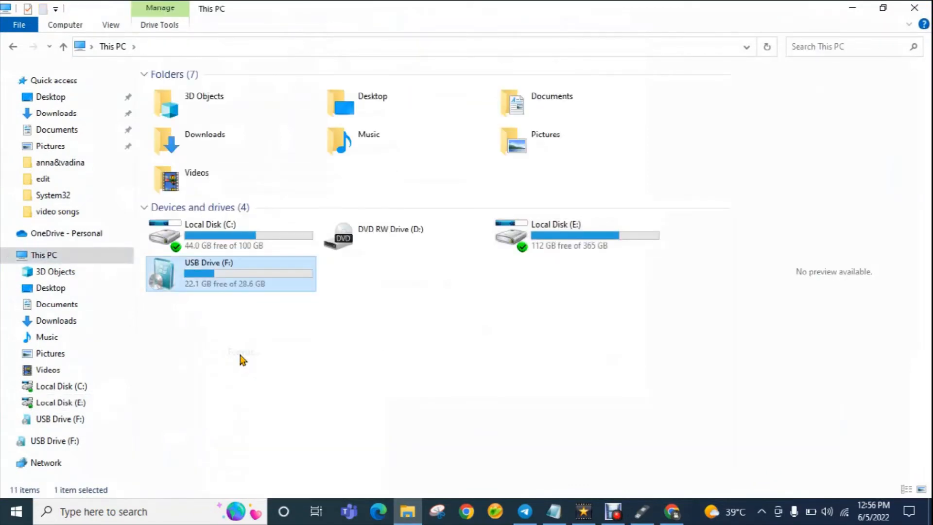
pyautogui.click(146, 424)
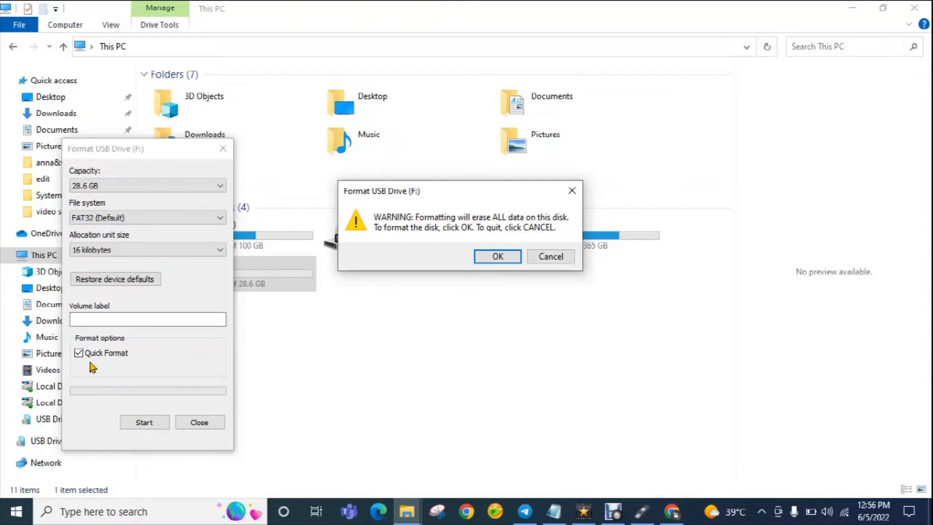
pyautogui.click(491, 260)
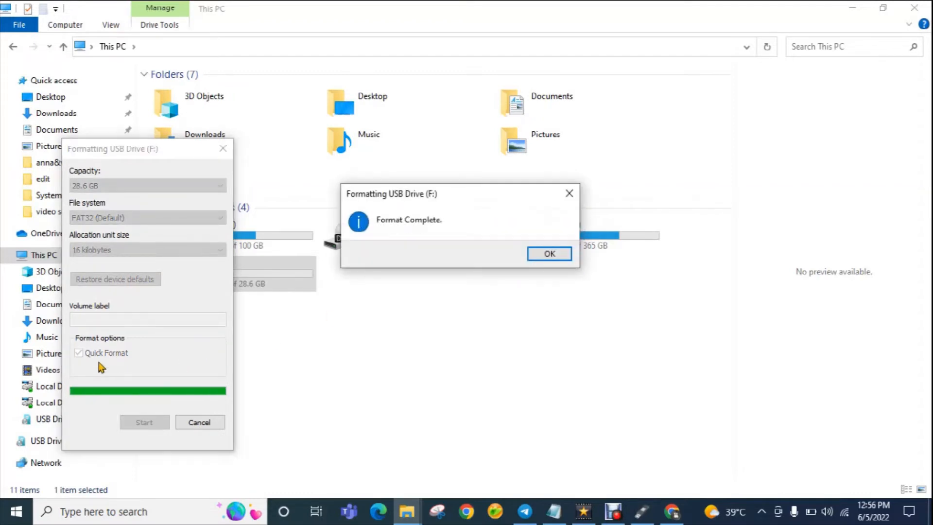
pyautogui.click(554, 255)
pyautogui.click(187, 423)
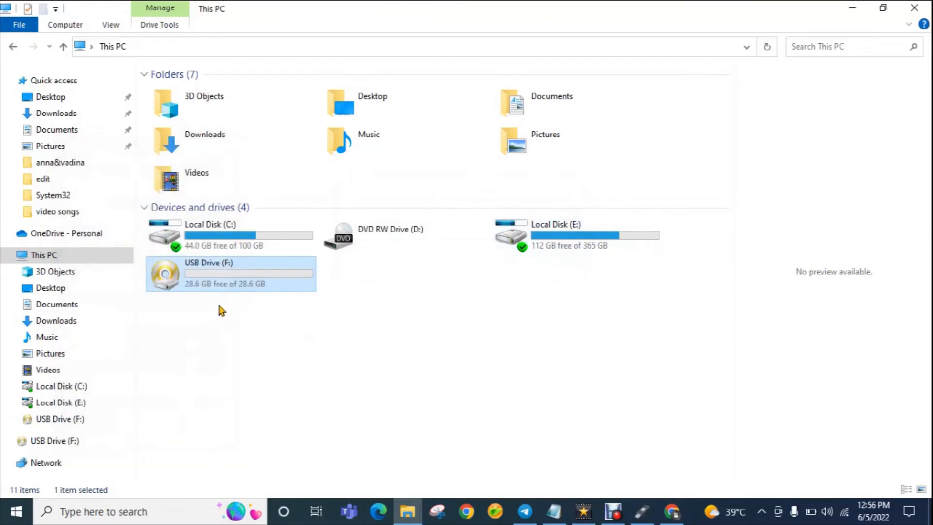
# Check the contents of the formatted USB Drive (F:), and return to the Rufus window.
pyautogui.doubleClick(222, 274)
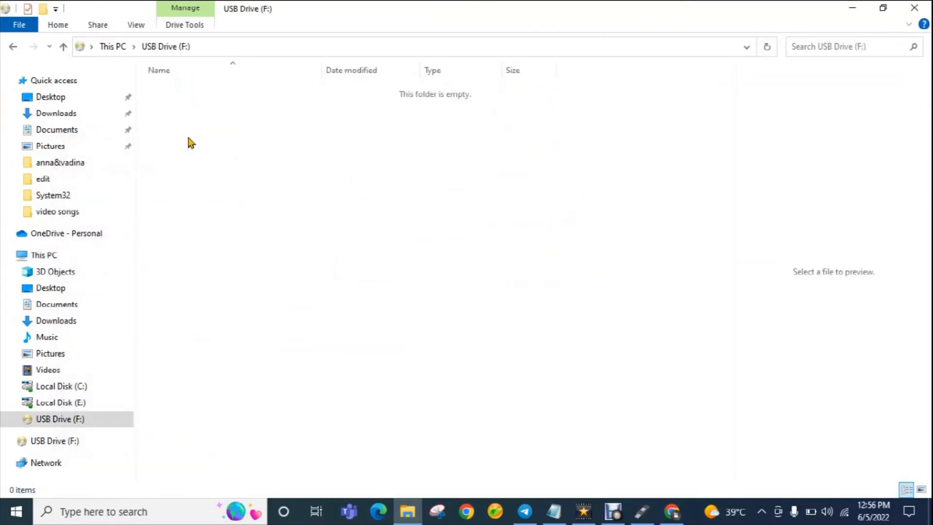
pyautogui.click(63, 47)
pyautogui.click(253, 344)
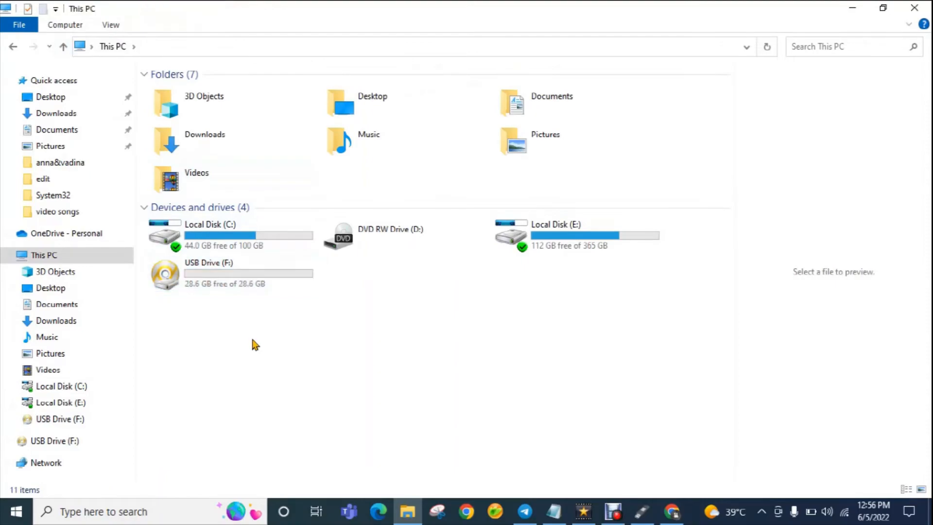
pyautogui.click(853, 8)
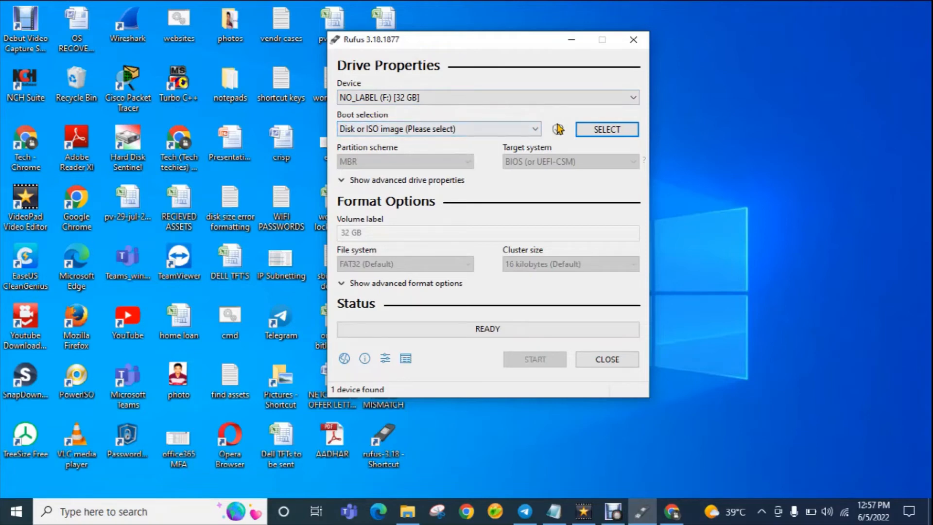
# Load the win7sp1 CLIENT_PROFESSIONAL ISO from the "win7 os" folder under "win 10 os" on Local Disk (E:) as the boot image.
pyautogui.click(599, 132)
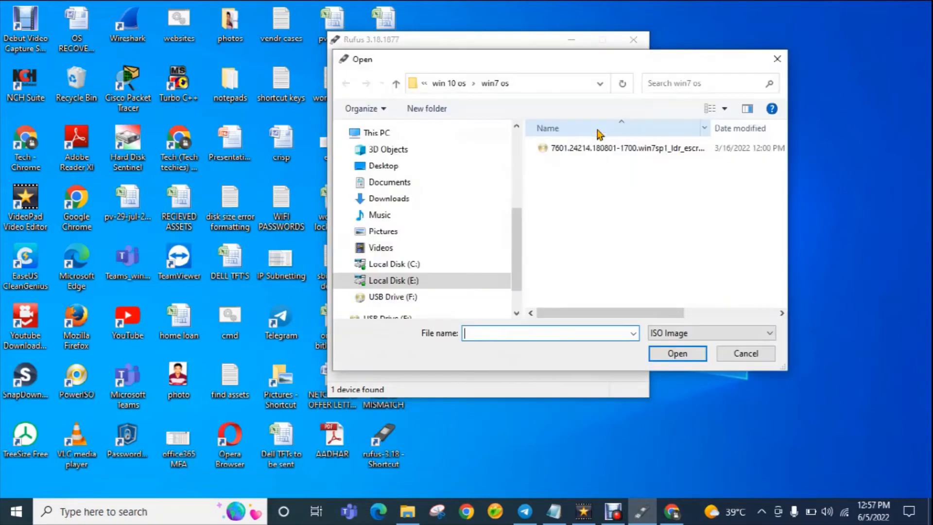
pyautogui.click(387, 280)
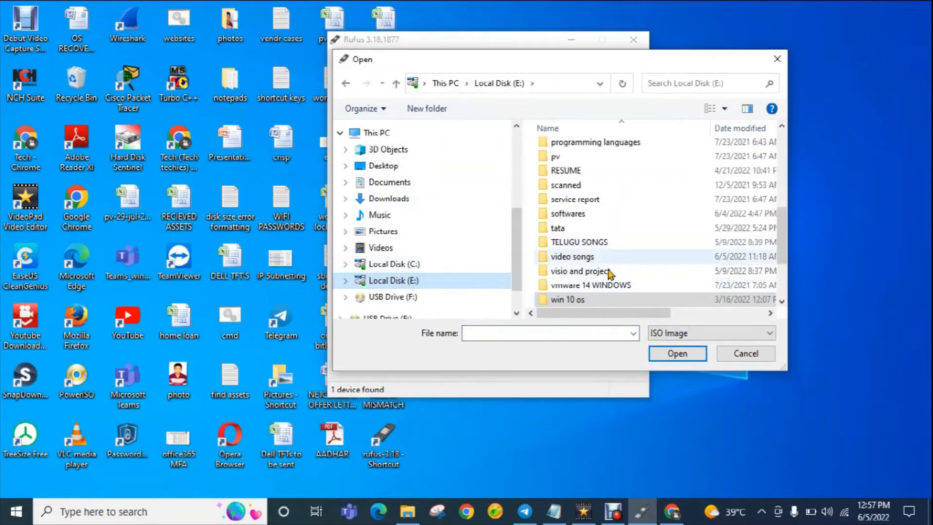
pyautogui.doubleClick(578, 297)
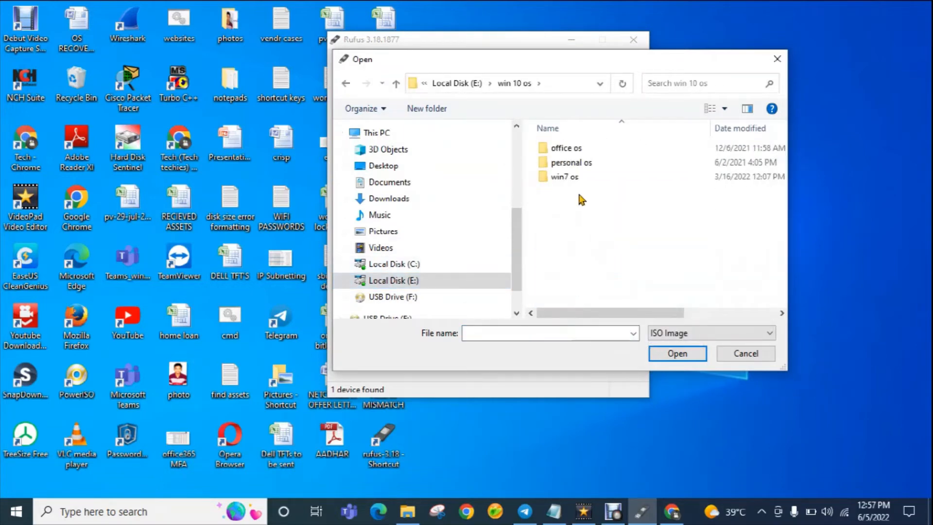
pyautogui.doubleClick(573, 178)
pyautogui.click(576, 150)
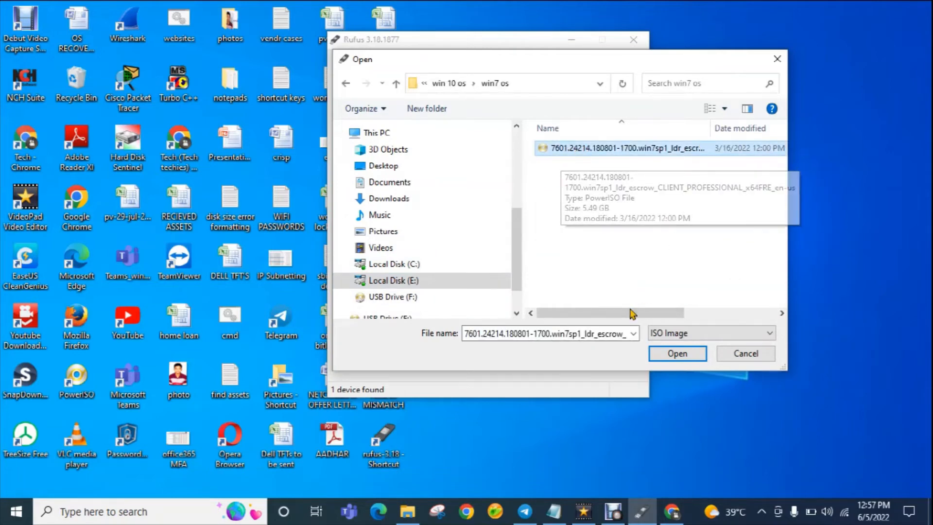
pyautogui.moveTo(623, 313)
pyautogui.mouseDown()
pyautogui.moveTo(716, 313)
pyautogui.moveTo(605, 313)
pyautogui.mouseUp()
pyautogui.click(674, 355)
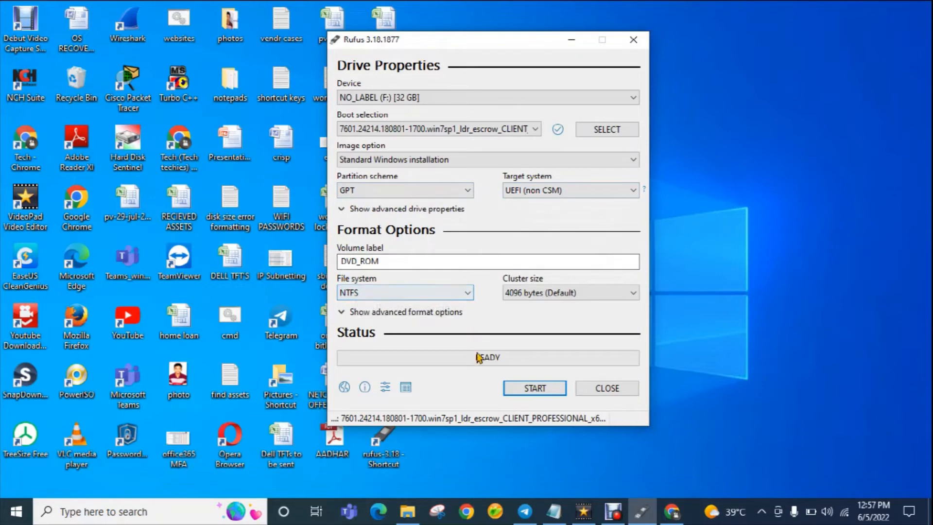
# Write the loaded Windows 7 ISO to the 32 GB USB drive (F:), accept erasing its data, and close Rufus once writing completes.
pyautogui.click(526, 392)
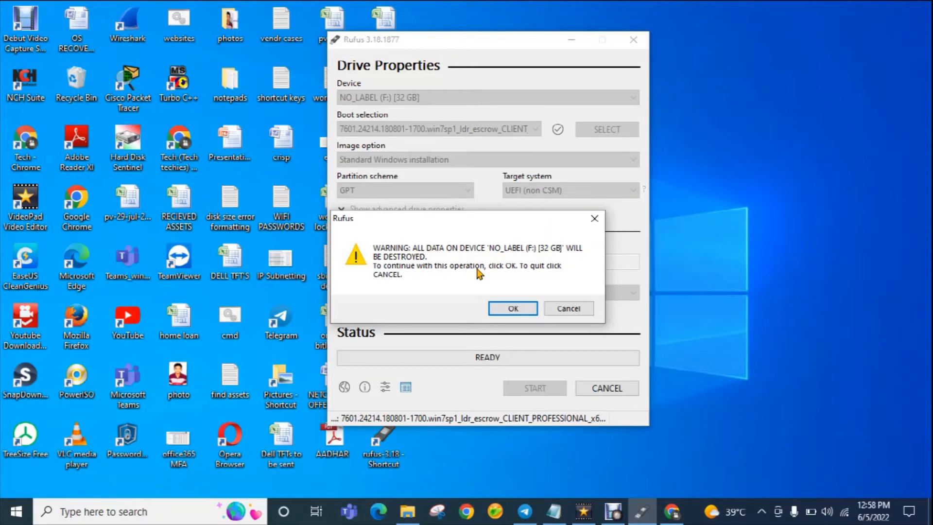
pyautogui.click(513, 311)
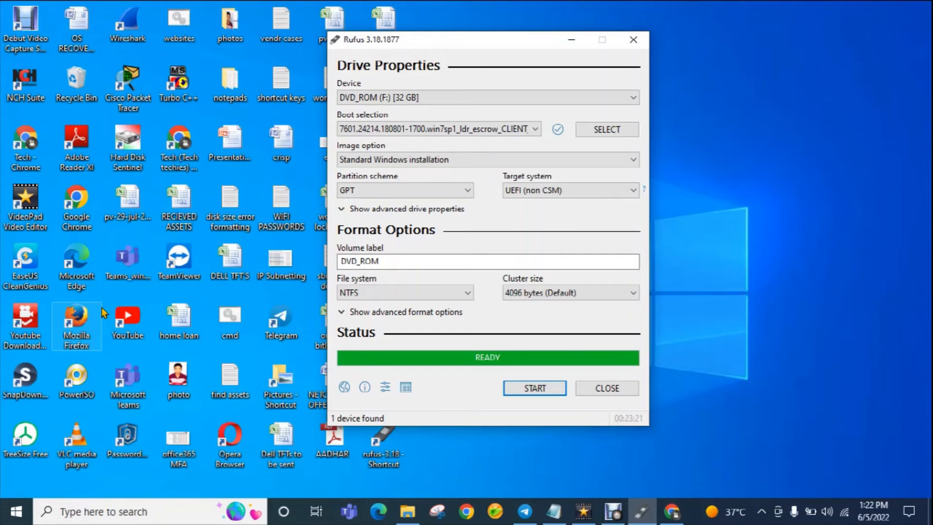
pyautogui.click(616, 387)
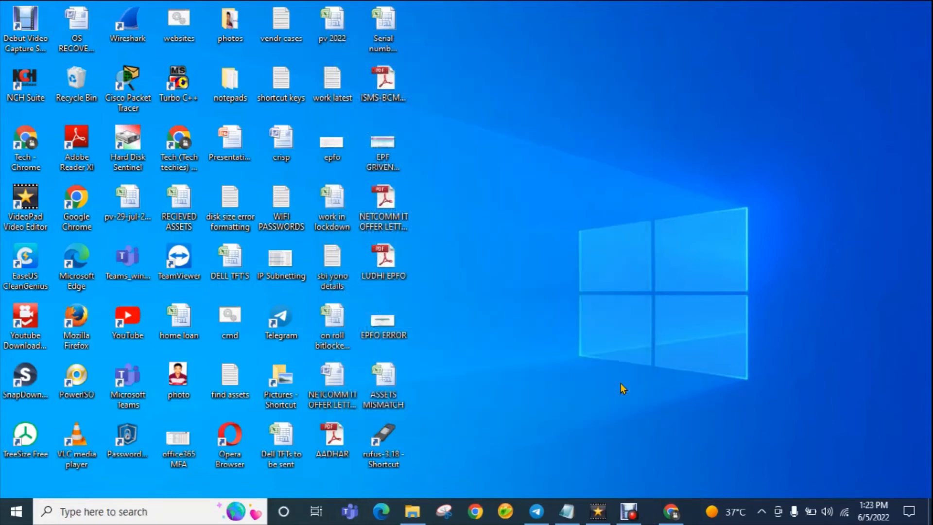
# Refresh the desktop, check the files written to DVD_ROM (F:) in File Explorer, and close the window.
pyautogui.rightClick(598, 181)
pyautogui.click(620, 217)
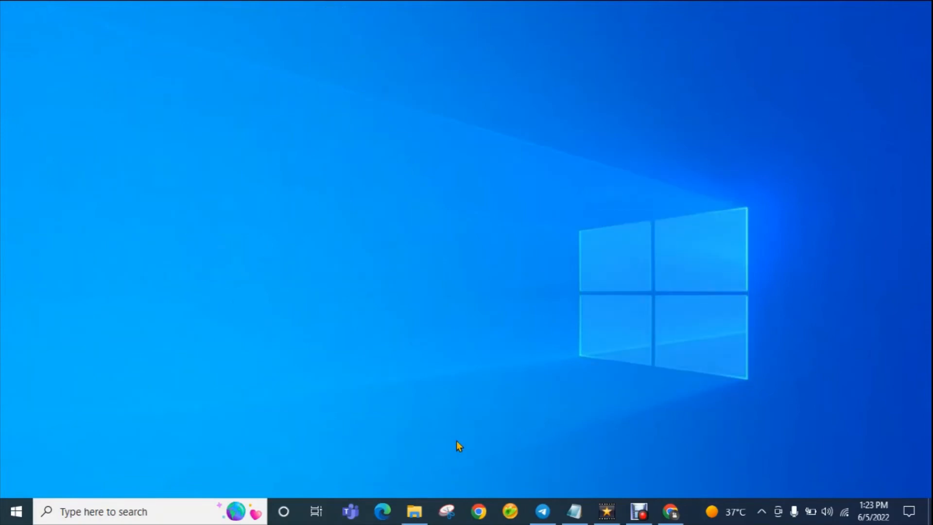
pyautogui.click(414, 512)
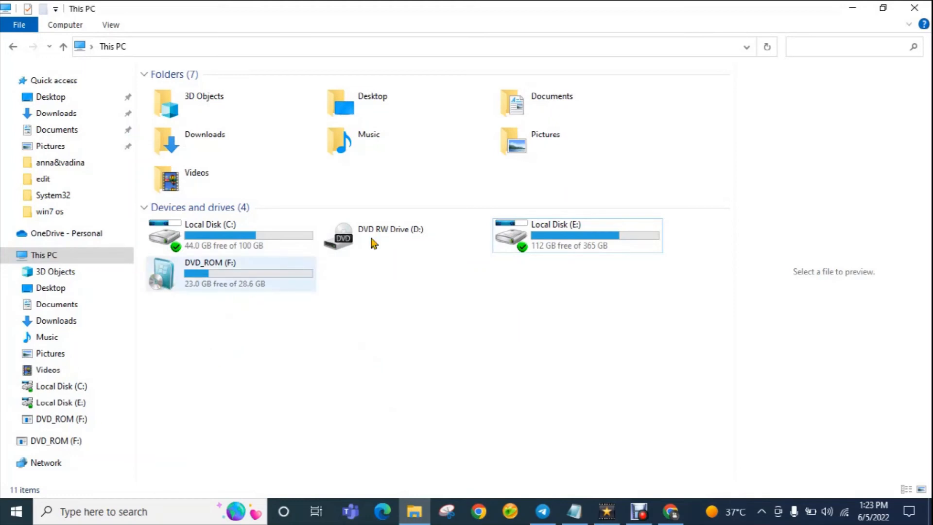
pyautogui.click(767, 46)
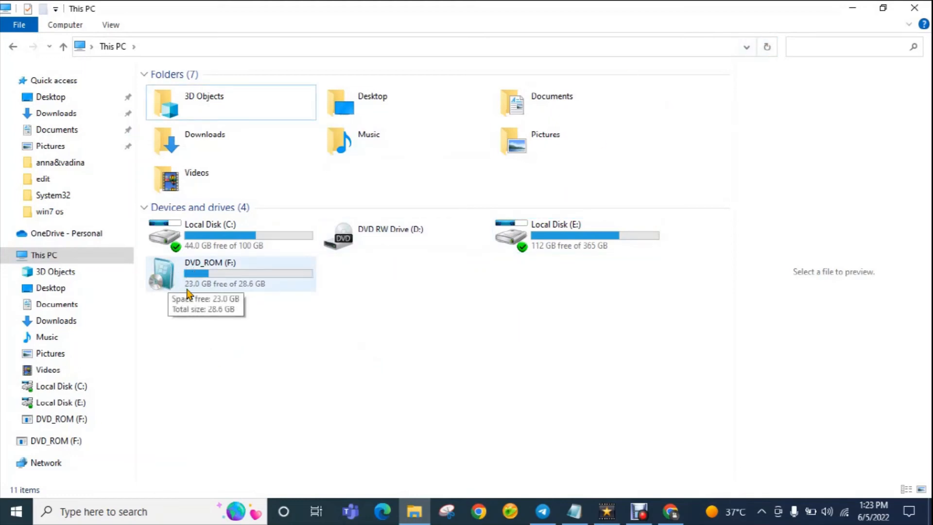
pyautogui.doubleClick(217, 286)
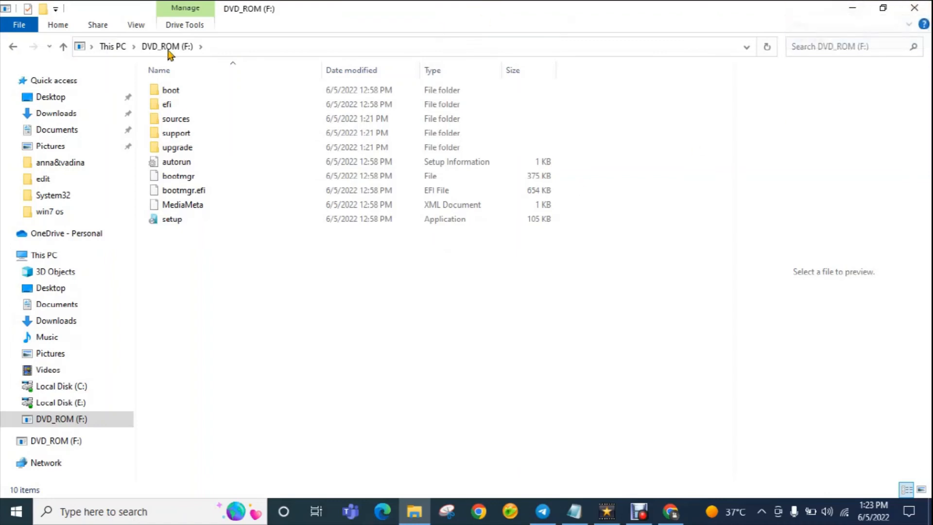
pyautogui.click(63, 47)
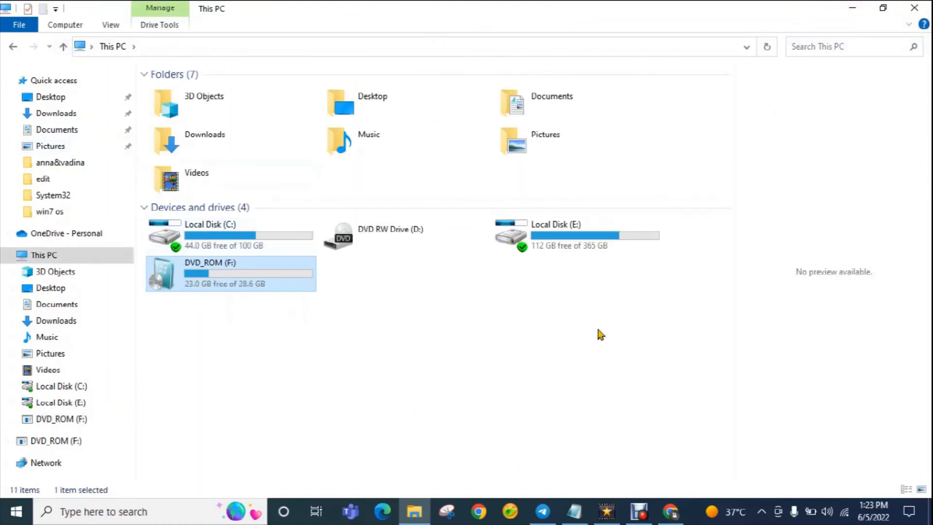
pyautogui.click(927, 5)
pyautogui.rightClick(780, 76)
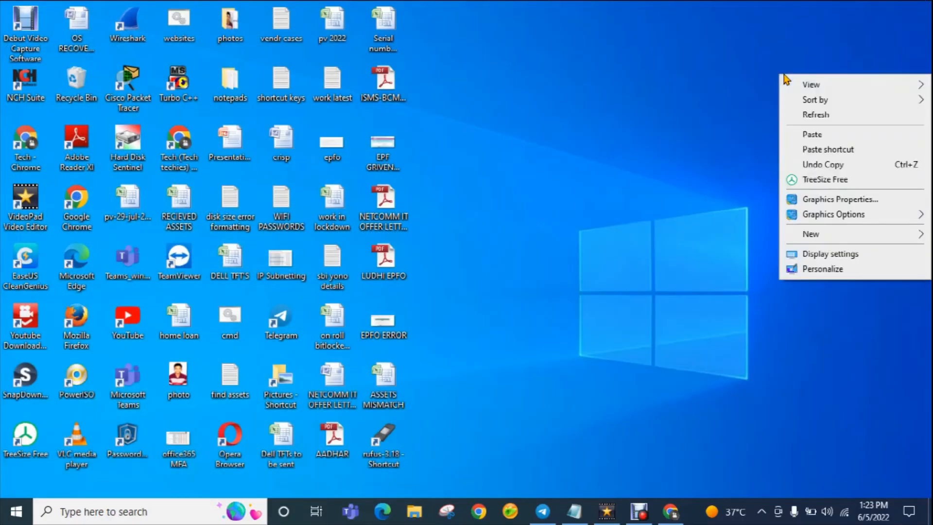
pyautogui.click(807, 116)
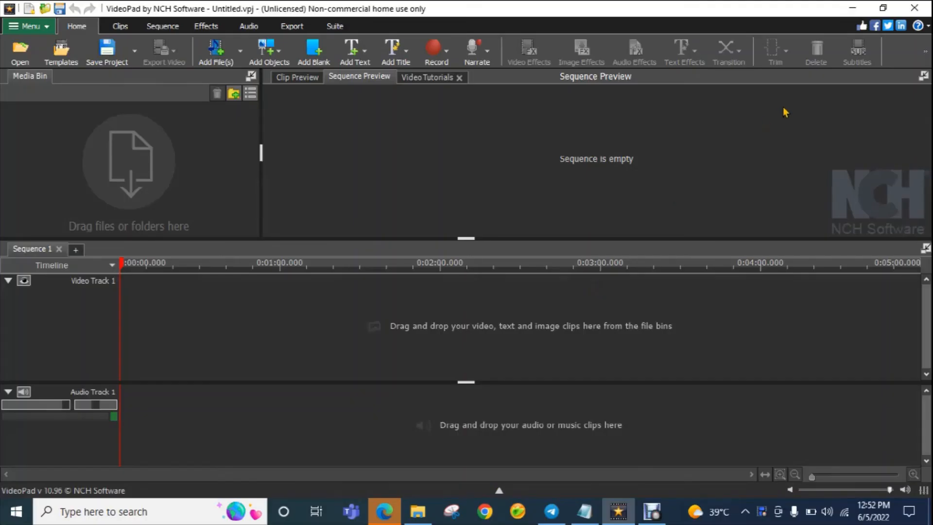
# Clear the desktop by minimizing VideoPad and closing the "video editor apps" folder window and the Edge browser.
pyautogui.click(853, 7)
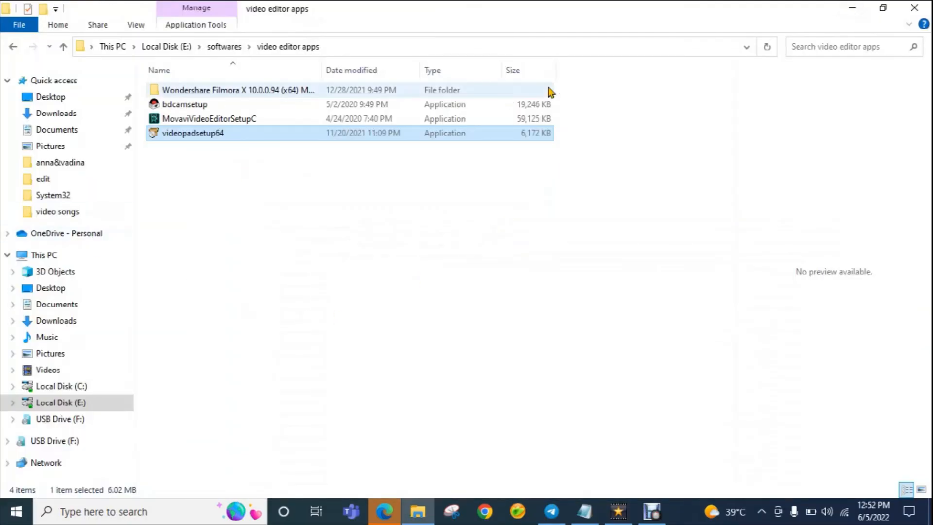
pyautogui.click(883, 7)
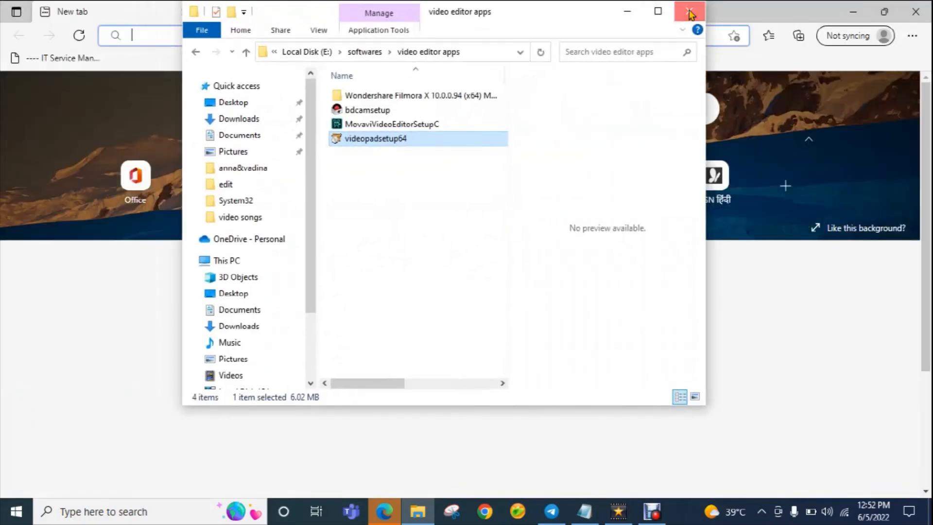
pyautogui.click(689, 11)
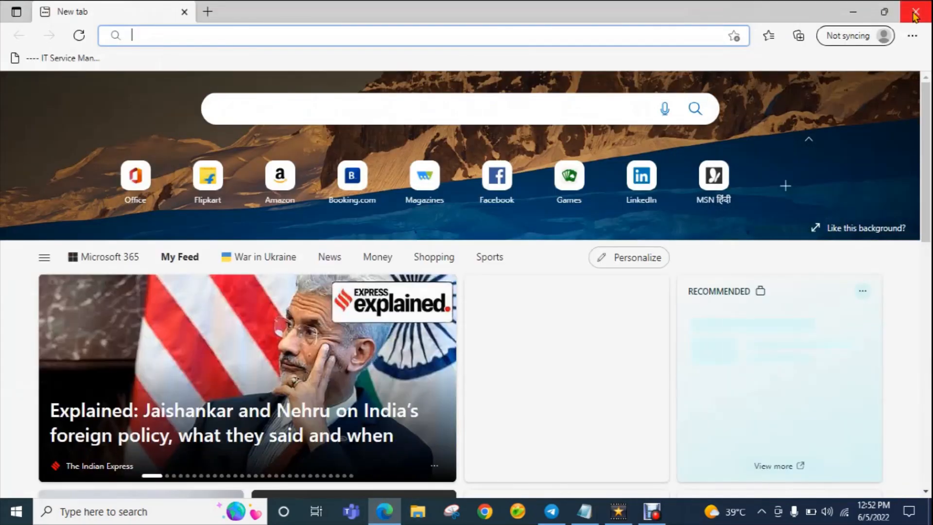
pyautogui.click(916, 15)
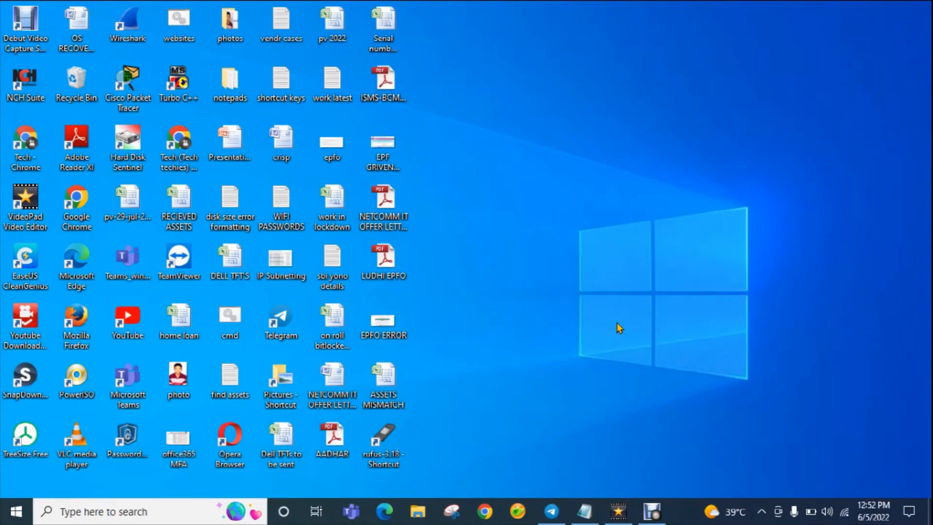